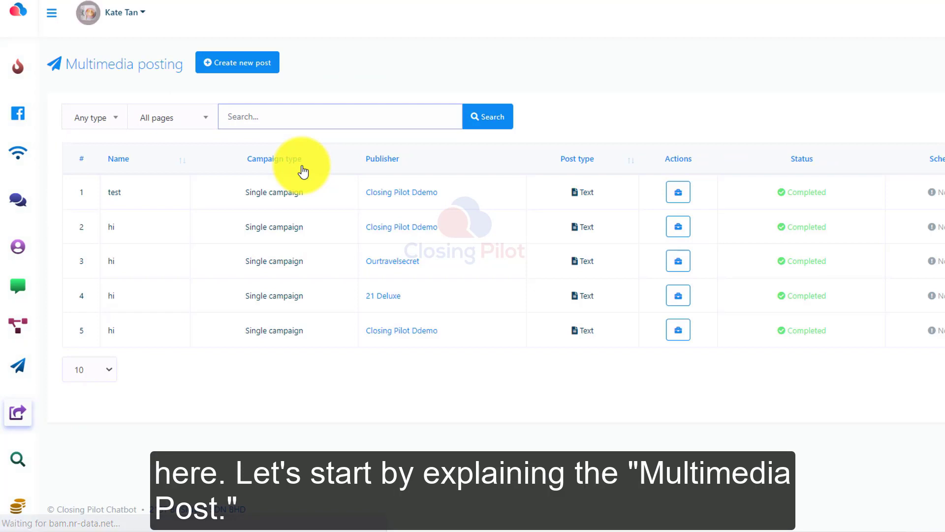
Step: Create a new multimedia text post and set its campaign name to "Campaign Name"
click(248, 67)
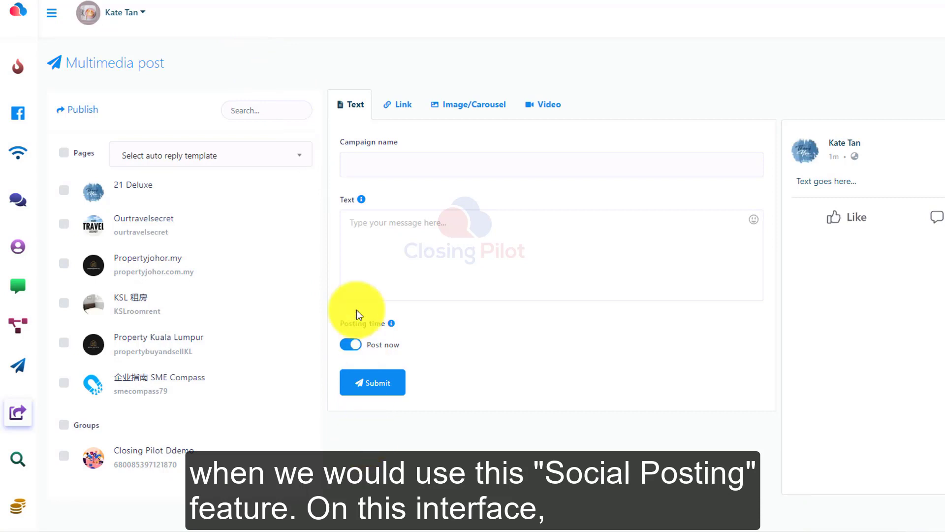
click(358, 169)
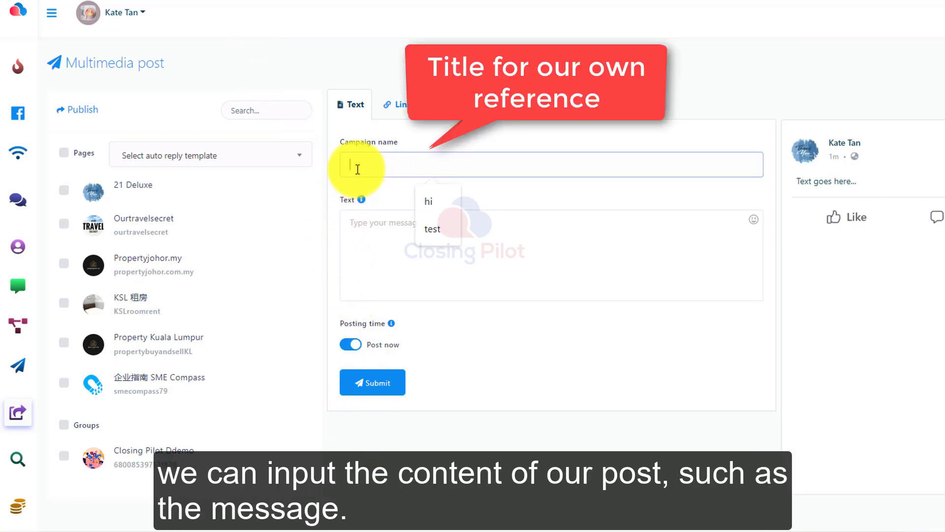
text(SM)
key(BackSpace)
key(BackSpace)
key(BackSpace)
text(C)
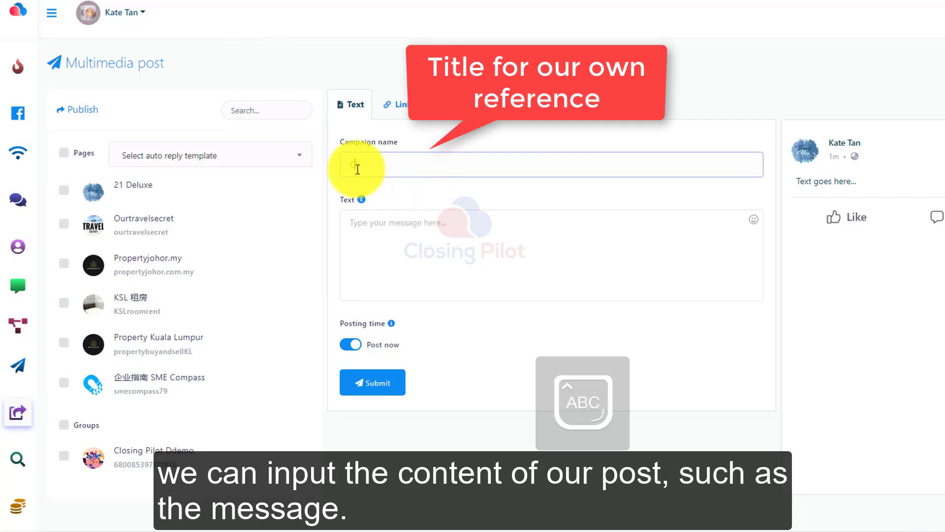
key(Caps_Lock)
text(ampaig)
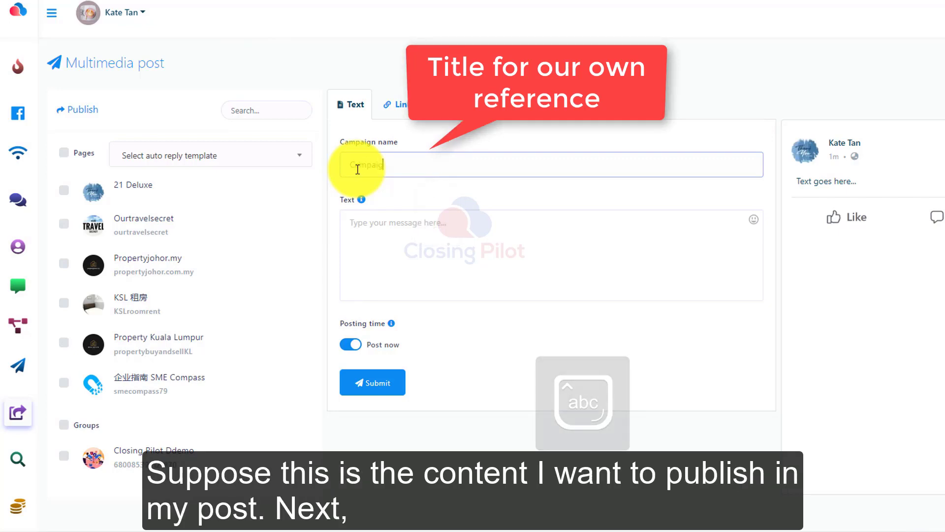
text(n name)
Step: Enter "This is my demo post" as the text of the post
click(386, 231)
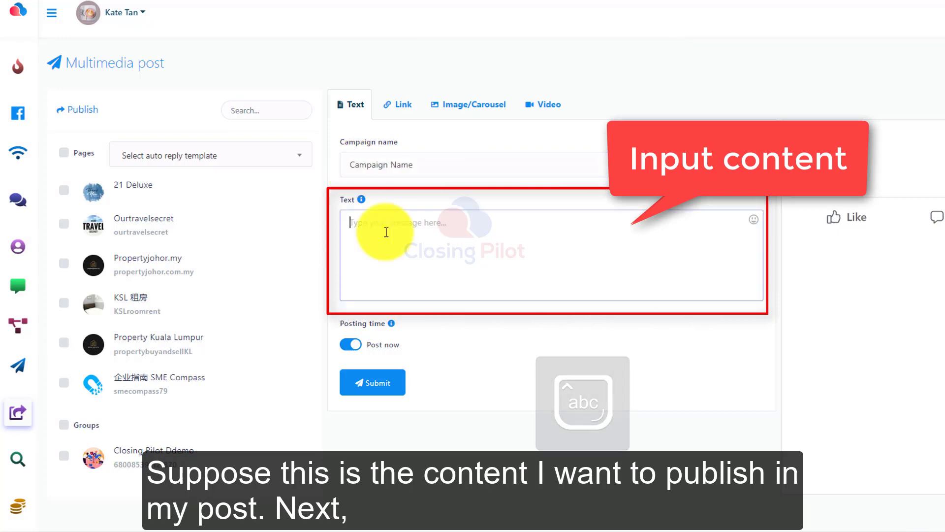
text(This is)
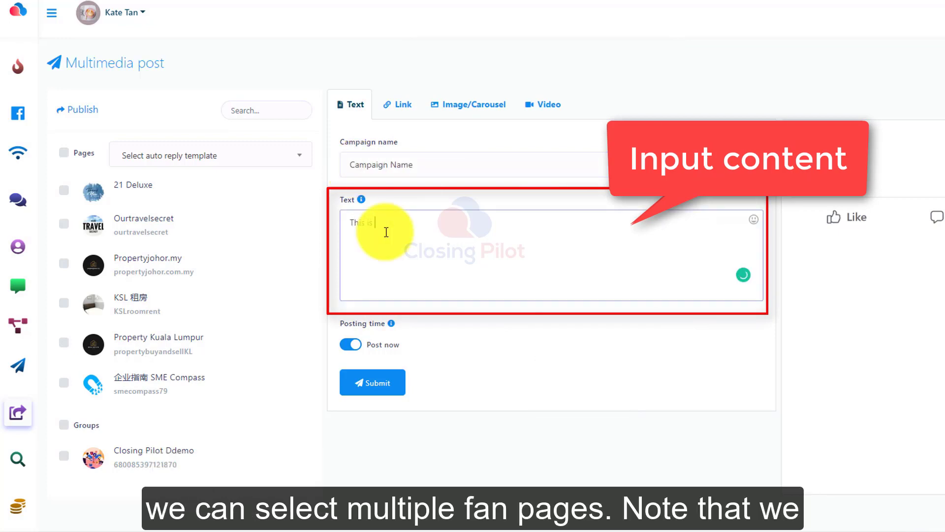
text( my demo)
text( post)
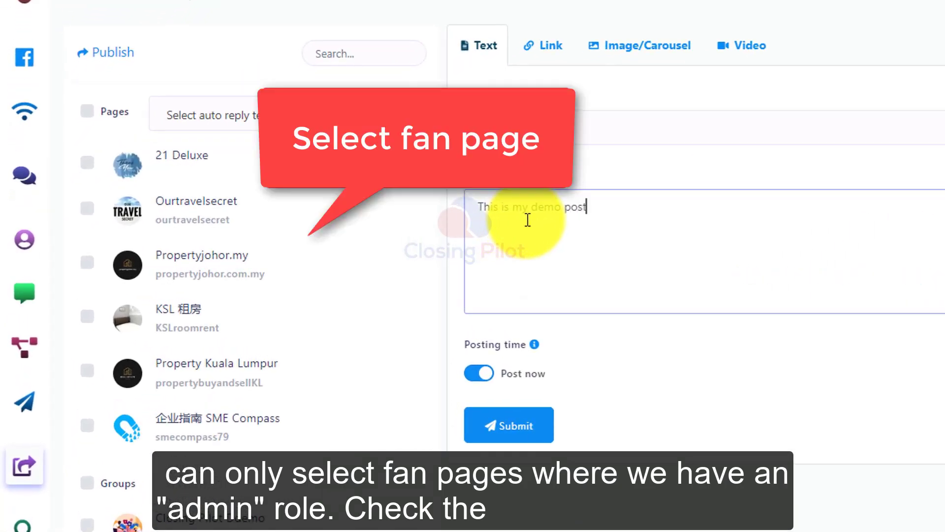
Step: Choose the pages 21 Deluxe, Ourtravelsecret and Propertyjohor.my as publishing targets and submit the post for immediate posting
click(87, 162)
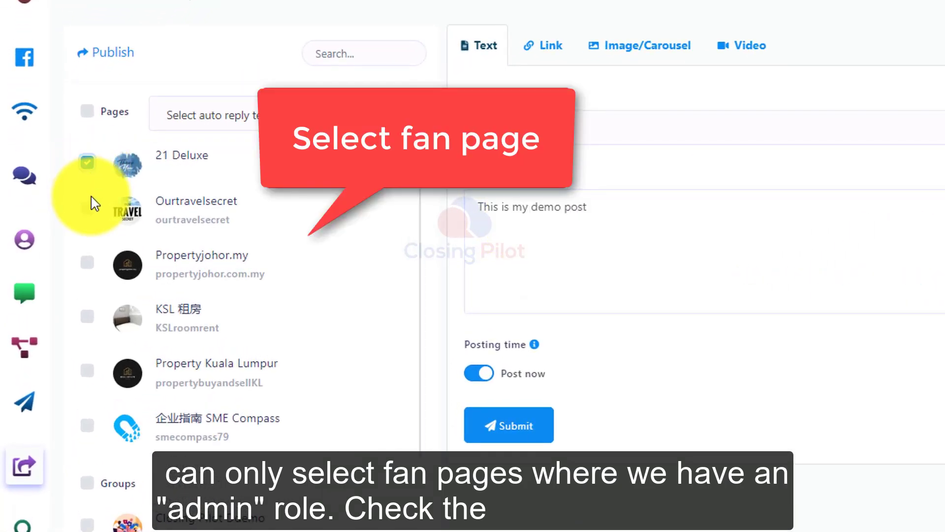
click(87, 208)
click(87, 263)
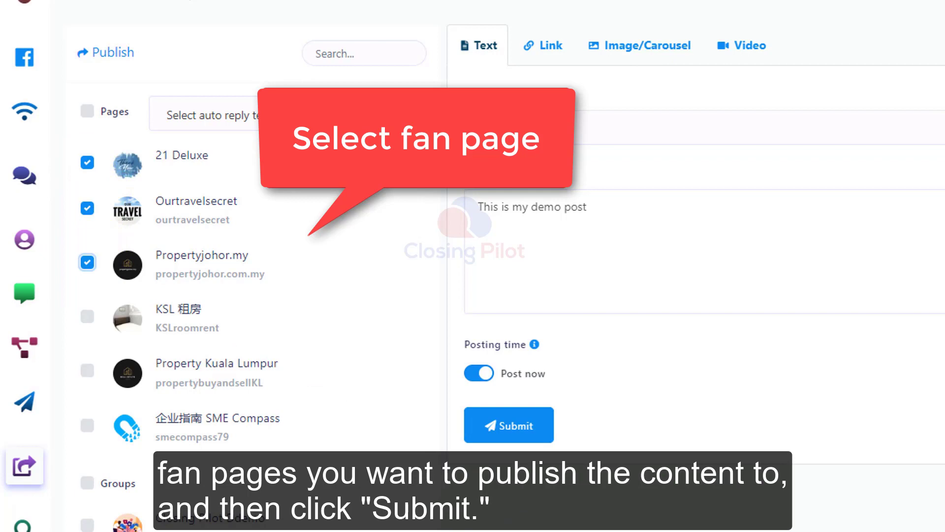
click(517, 433)
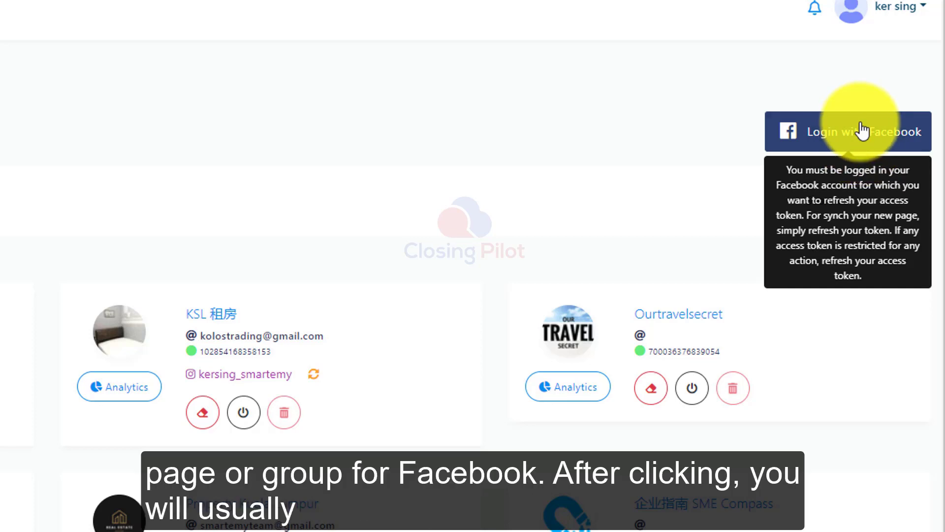
Step: Log in with Facebook and edit the linked app's settings, confirming the chosen groups, all pages and the app's permissions
click(862, 130)
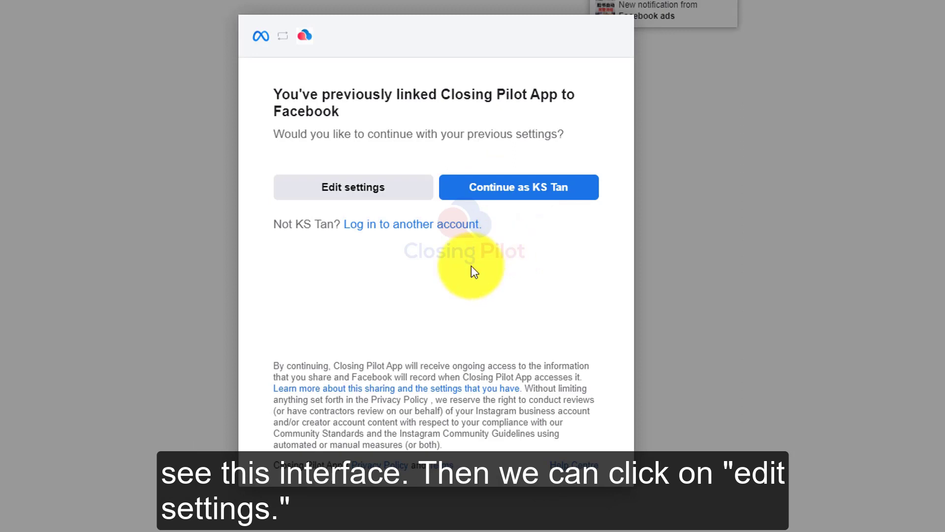
click(336, 193)
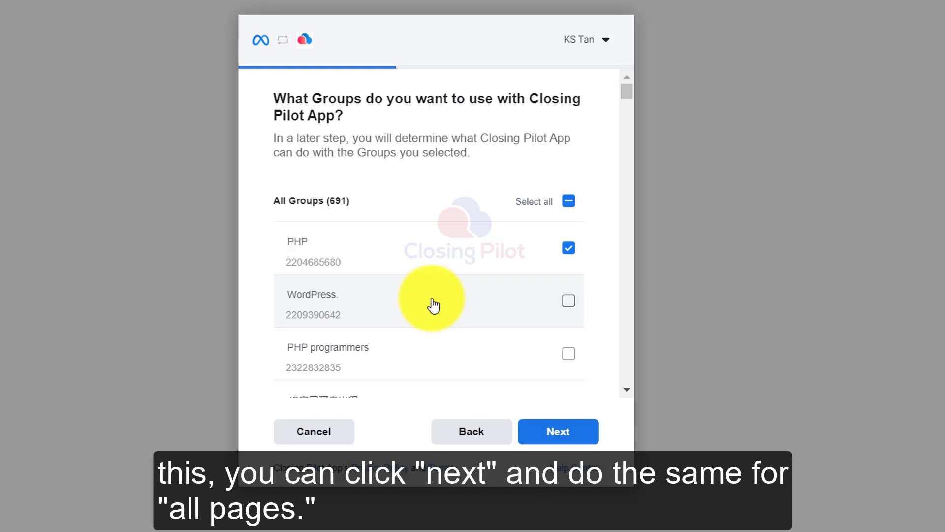
click(582, 438)
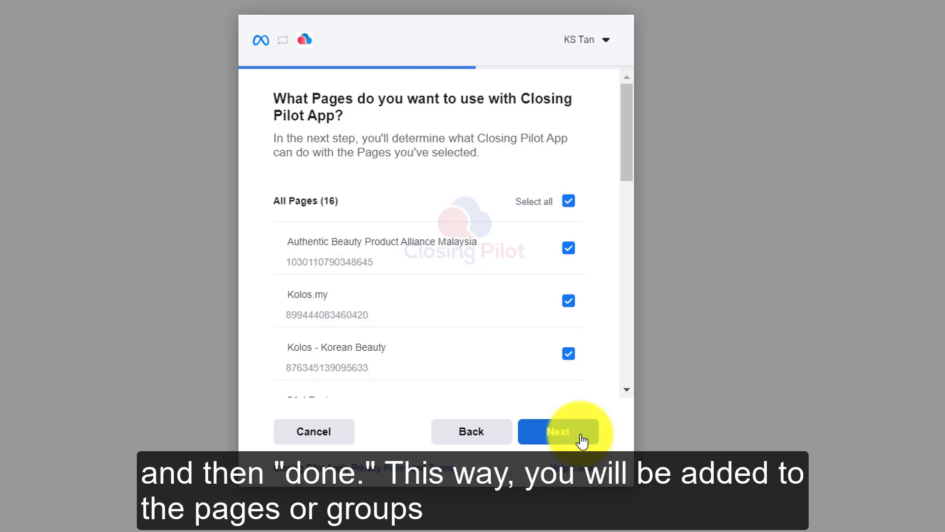
click(582, 438)
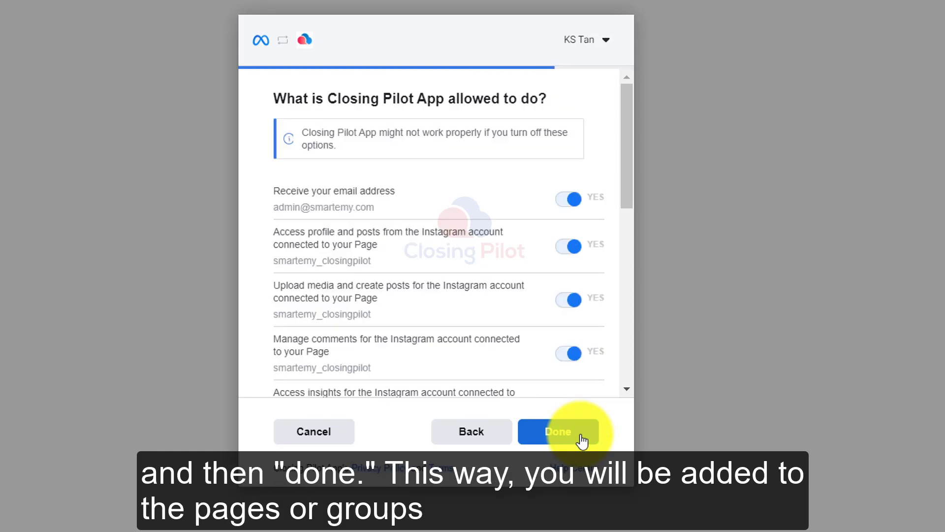
click(582, 439)
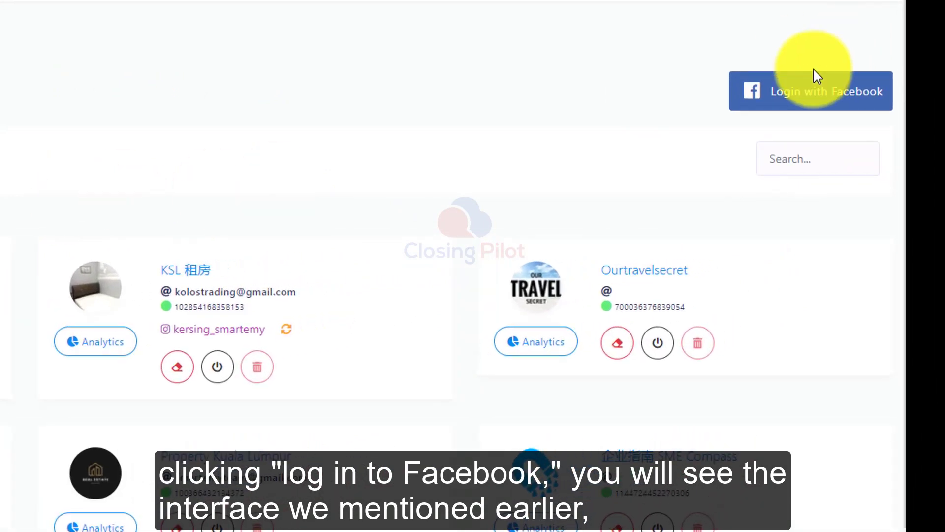
Step: Restart the Facebook login after looking through the business integrations in the personal Facebook account's settings
click(813, 104)
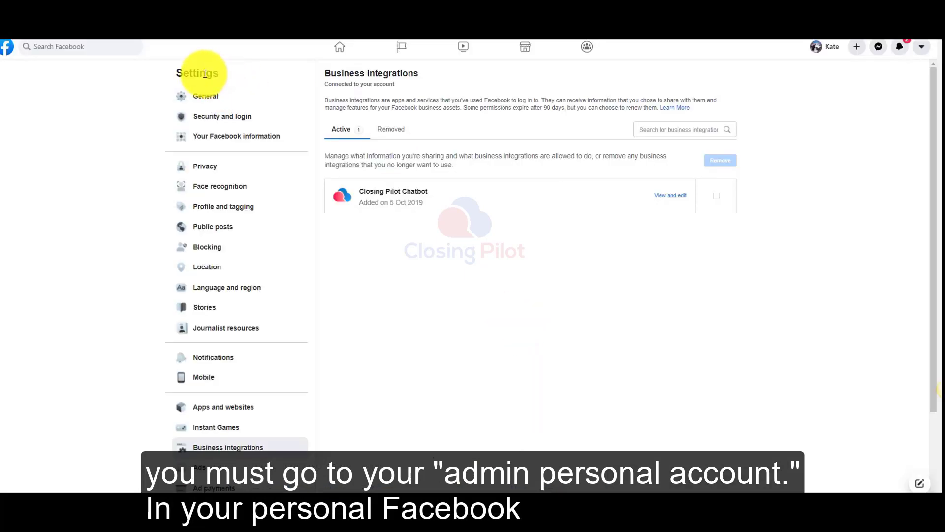
scroll(367, 379, down, 2)
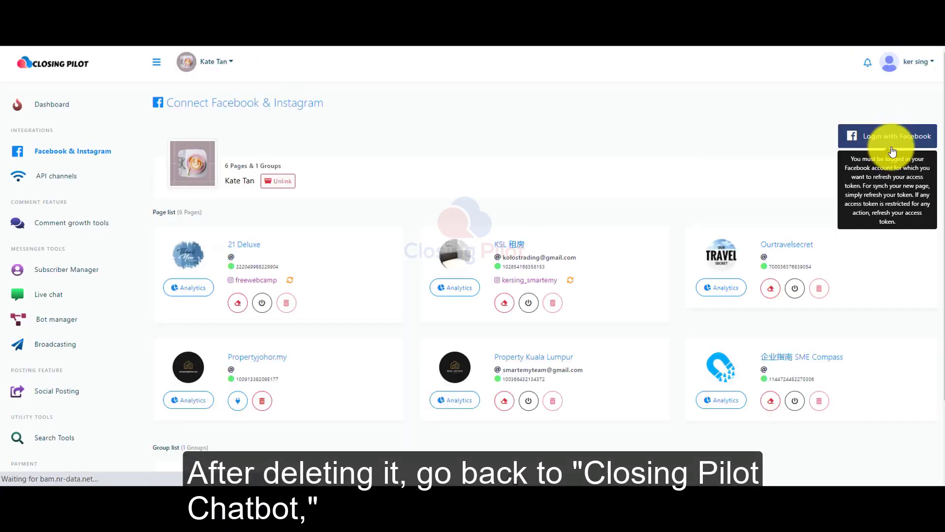
click(899, 146)
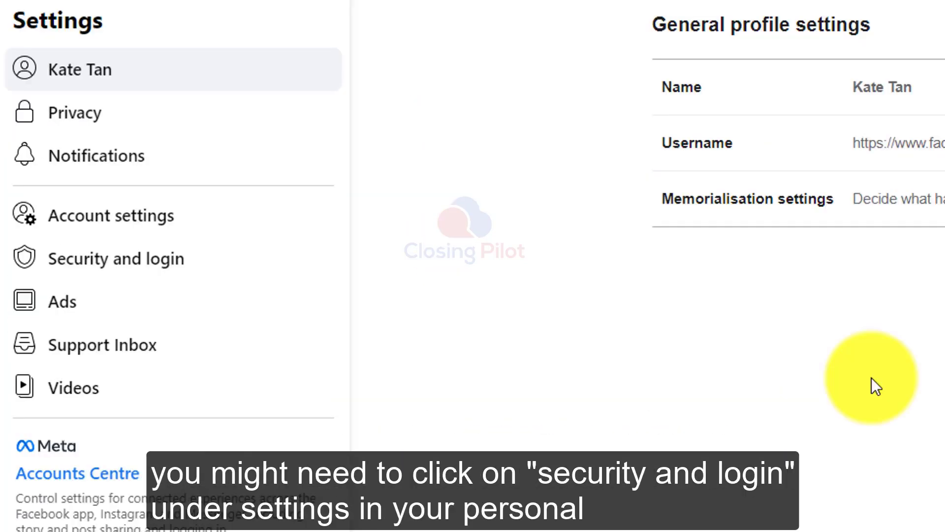
Step: Open the business integrations within the Facebook account's security and login settings
click(126, 260)
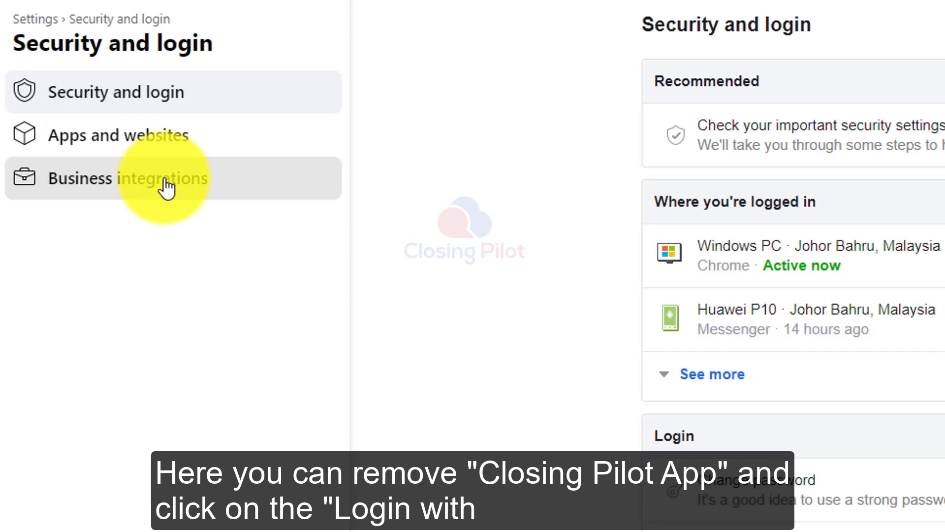
click(167, 188)
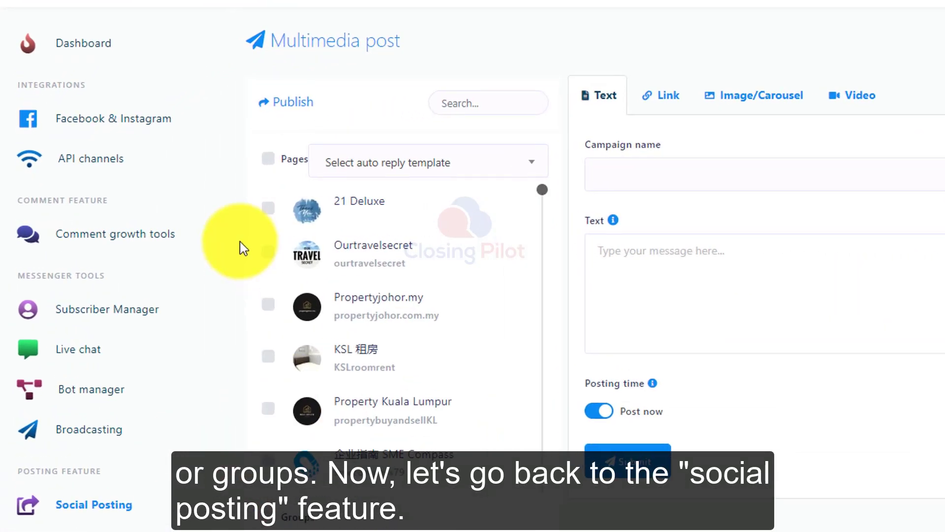
Step: In the new multimedia post in Closing Pilot, select the pages 21 Deluxe, Ourtravelsecret and Propertyjohor.my
click(269, 209)
click(270, 254)
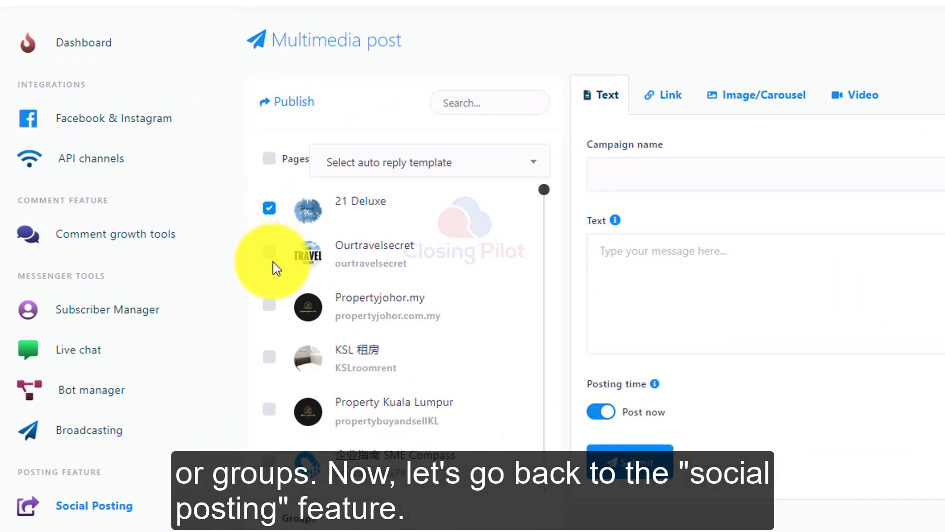
click(272, 307)
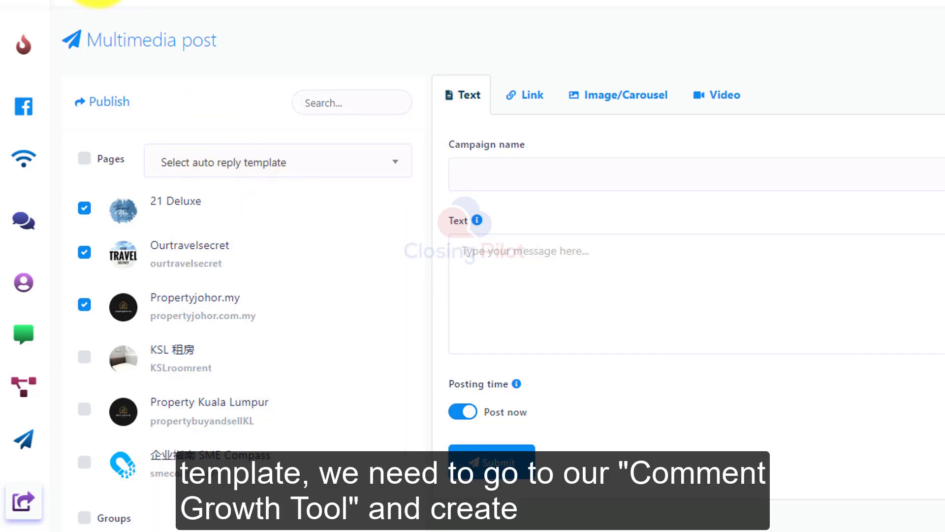
Step: Start a new auto-reply template in the Facebook comment growth tools and assign it to the 21 Deluxe page
click(74, 1)
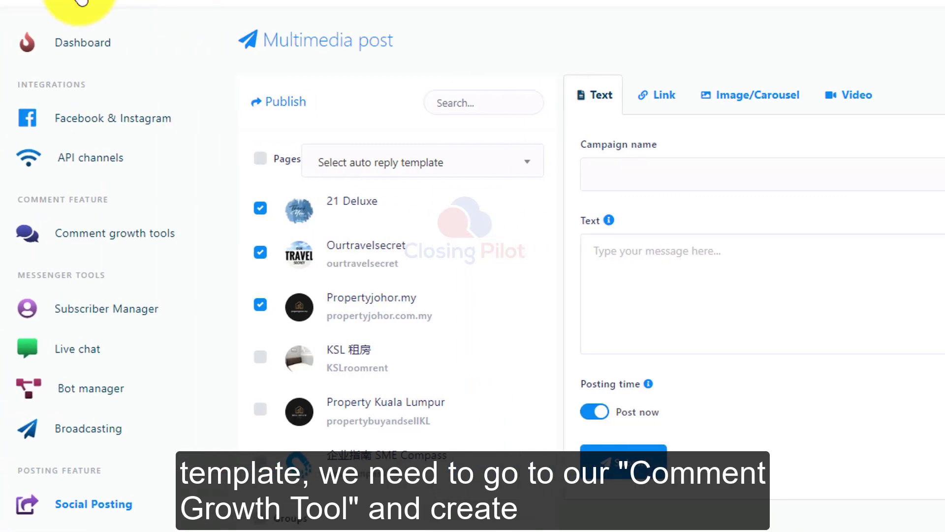
click(109, 240)
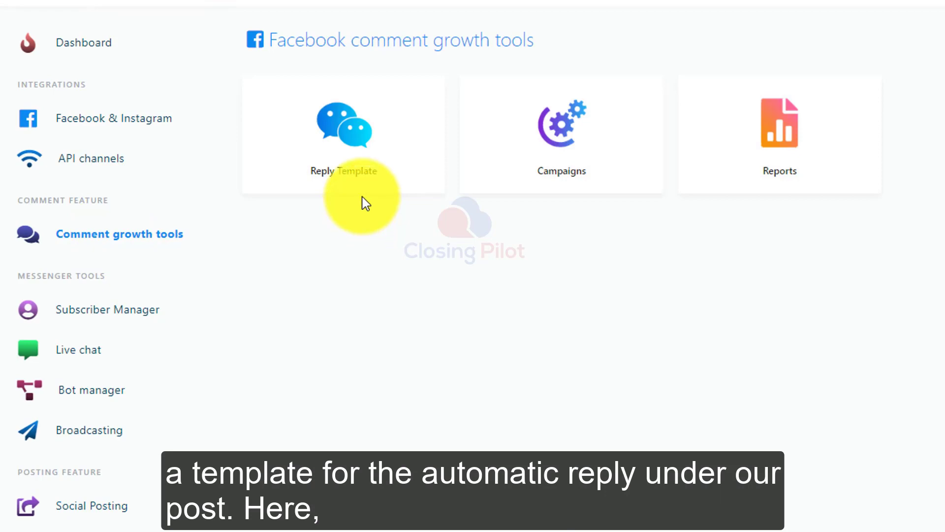
click(362, 169)
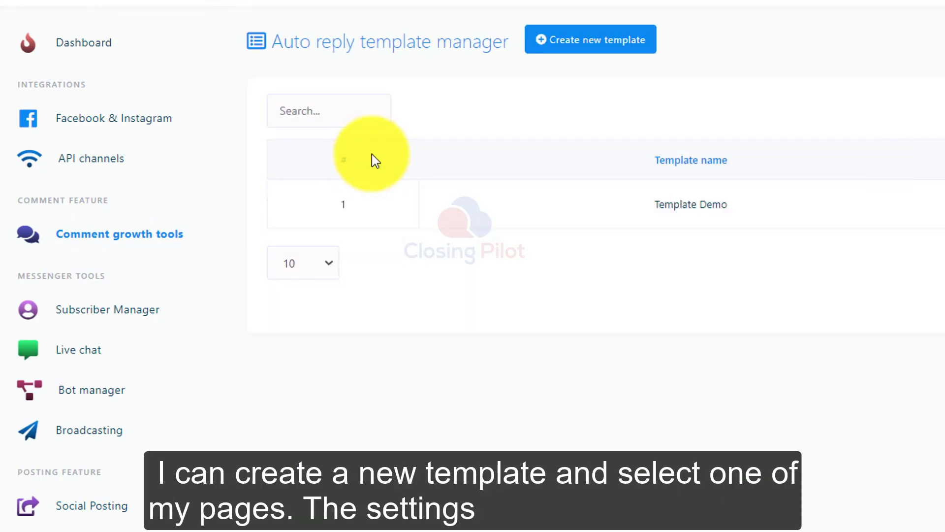
click(582, 47)
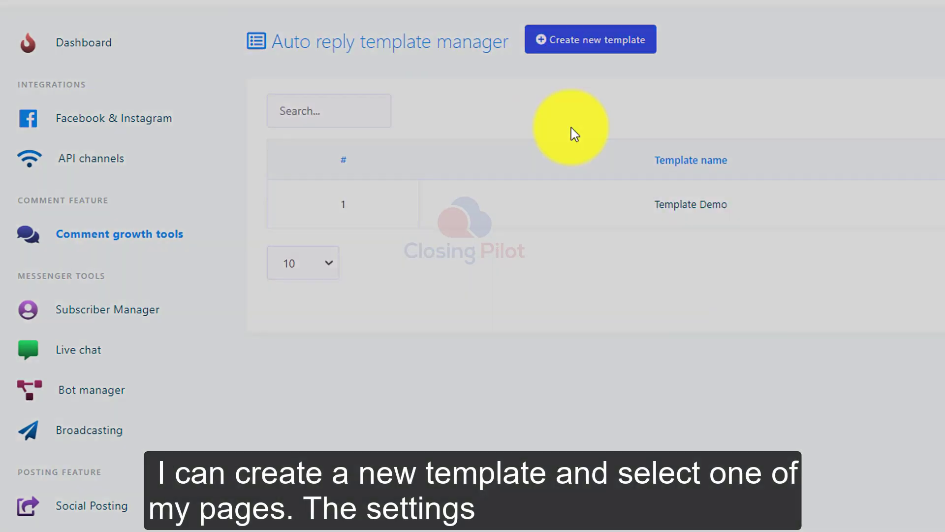
click(634, 75)
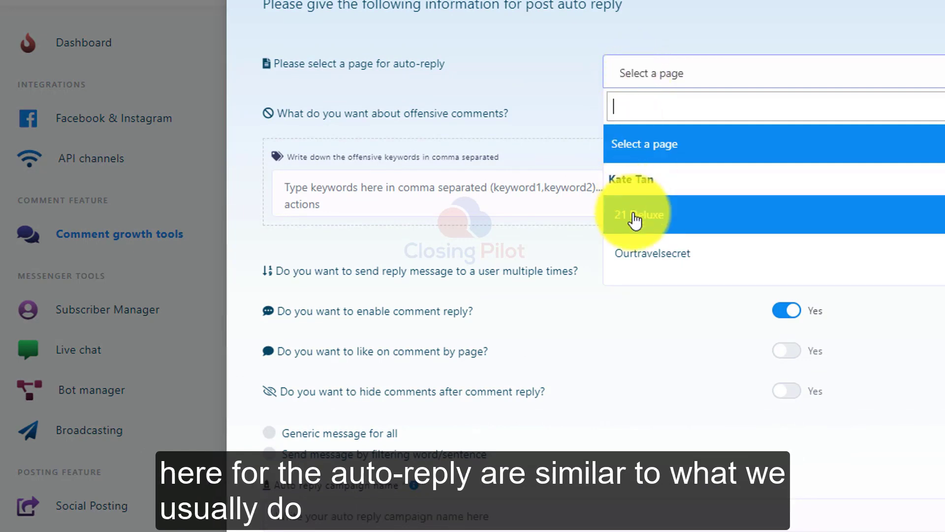
click(635, 221)
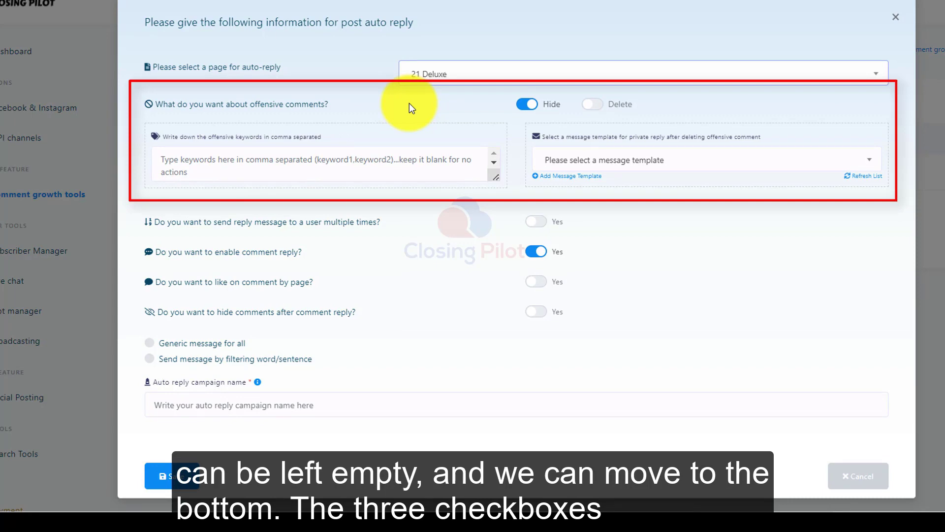
Step: Enable sending replies to a user multiple times and liking comments by page, and use the generic message for all
click(541, 222)
click(541, 282)
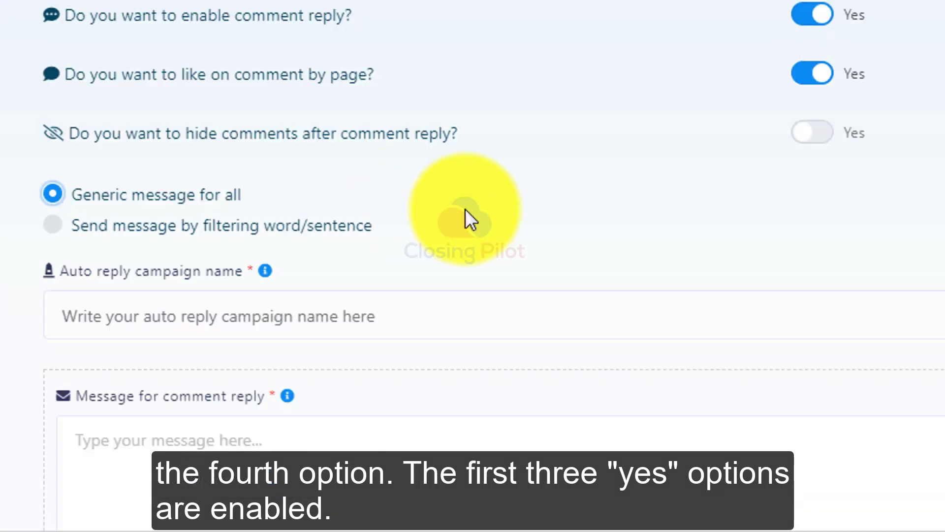
scroll(491, 222, down, 3)
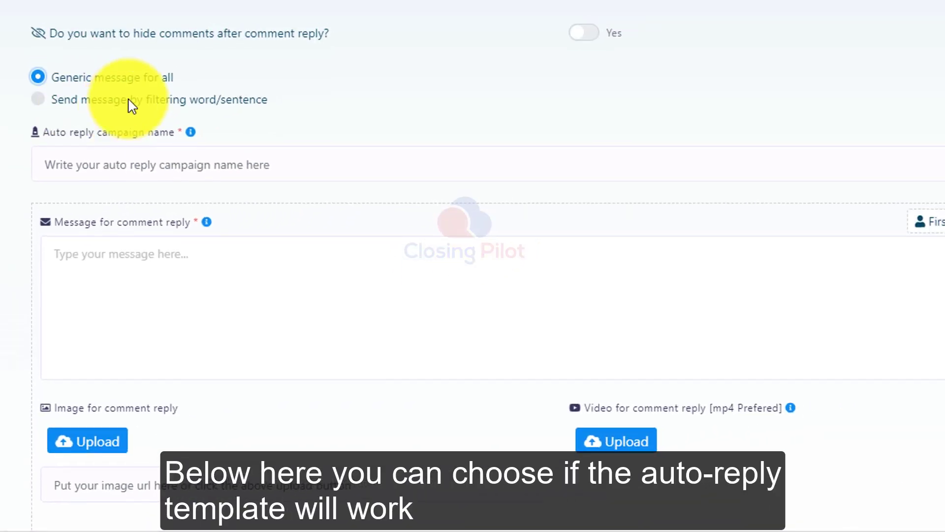
click(104, 103)
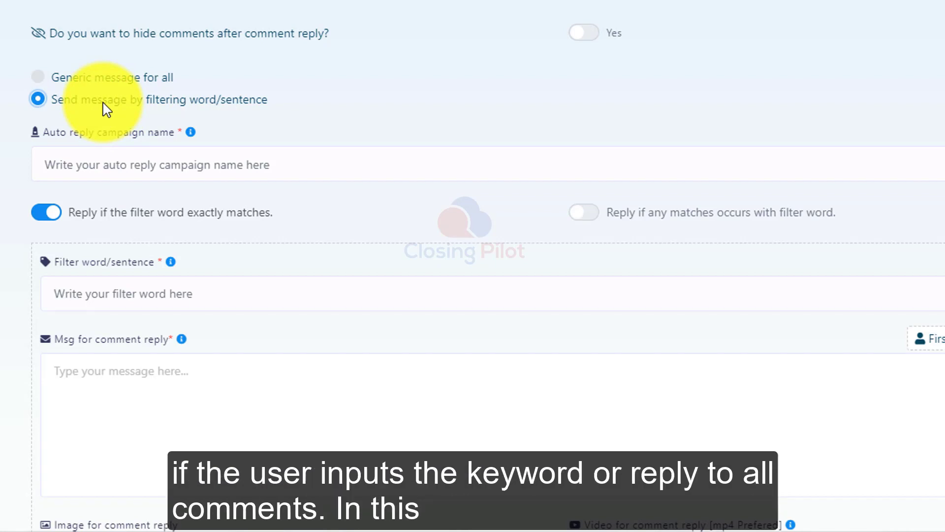
click(89, 78)
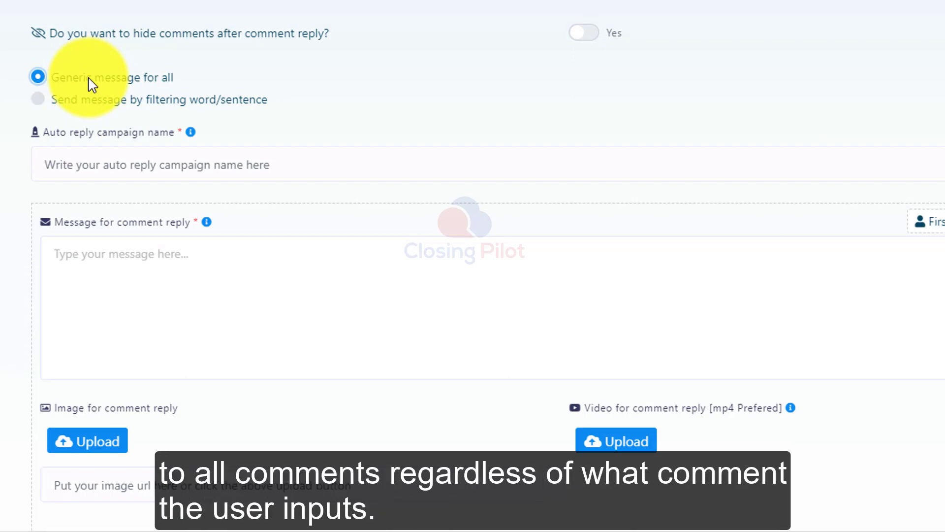
Step: Fill in Social Posting Reply as campaign name, a thank-you comment reply and the Social Posting Demo Two private reply, and save the template
scroll(125, 70, down, 2)
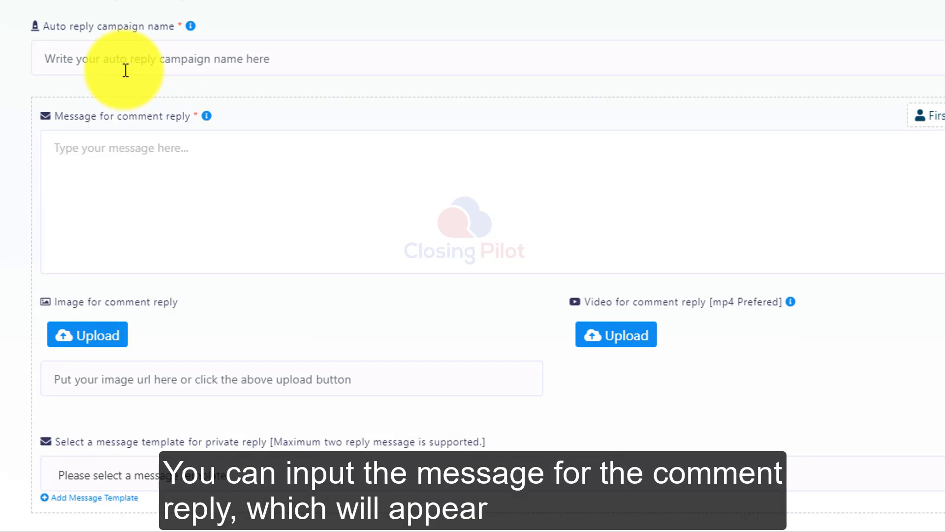
click(115, 159)
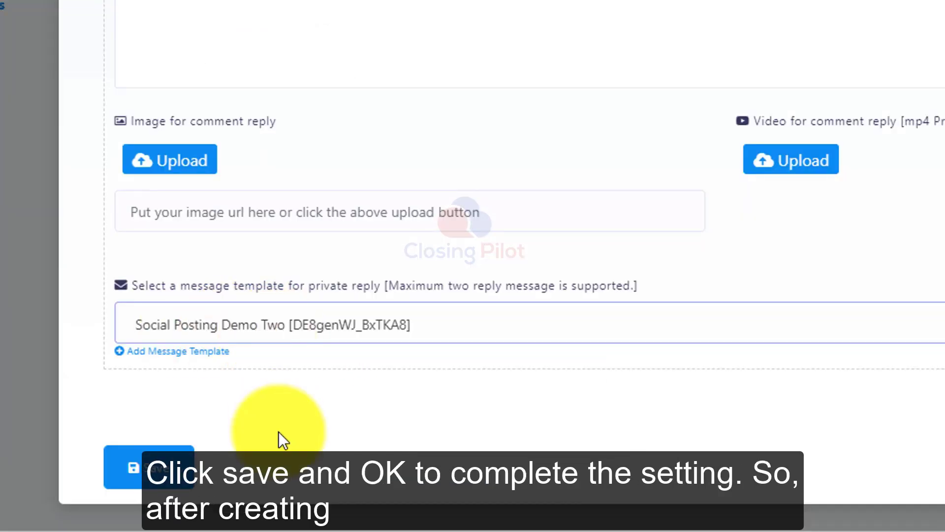
click(187, 480)
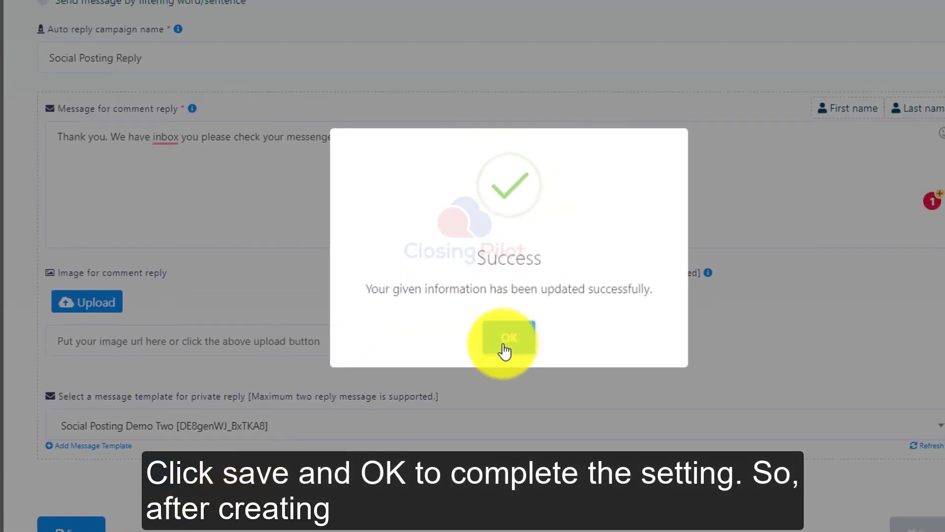
Step: Publish the test multimedia post to the selected pages, including Propertyjohor.my, with Social Posting Reply as the auto-reply template
click(507, 340)
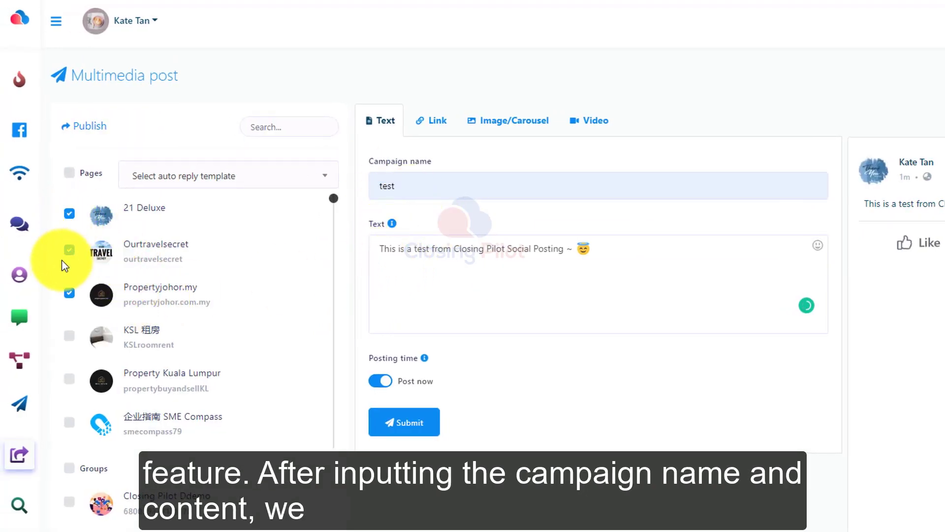
click(69, 294)
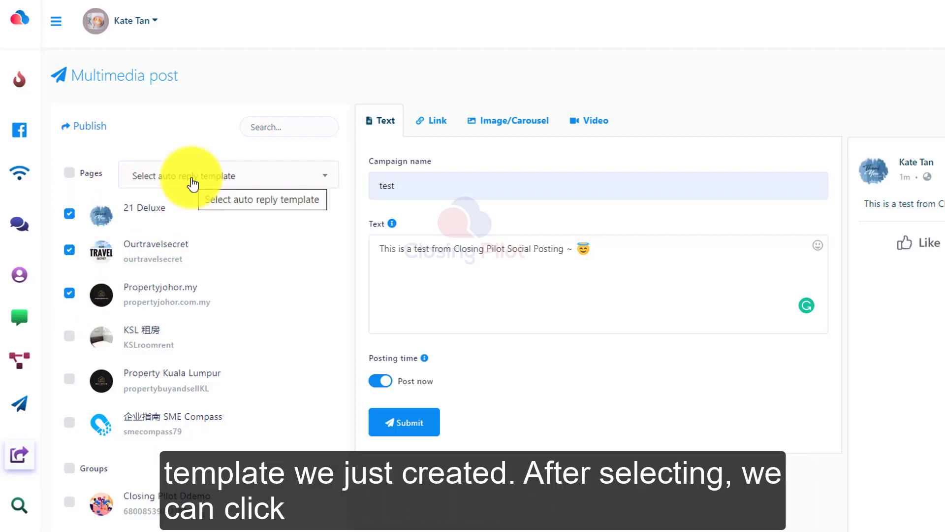
click(192, 180)
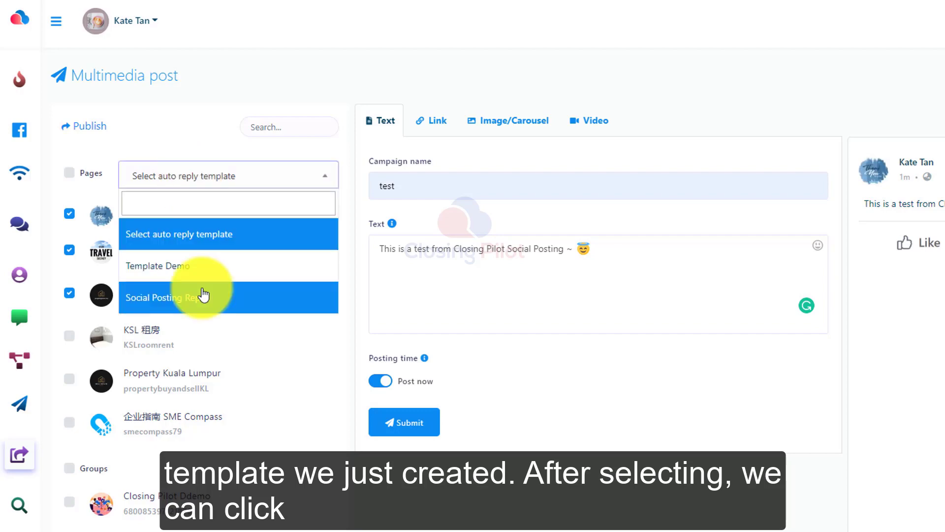
click(205, 295)
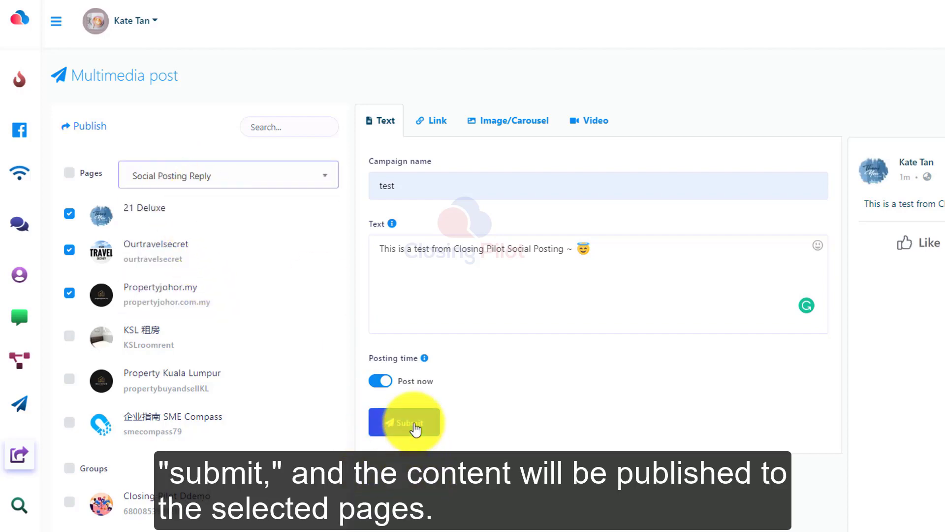
click(414, 423)
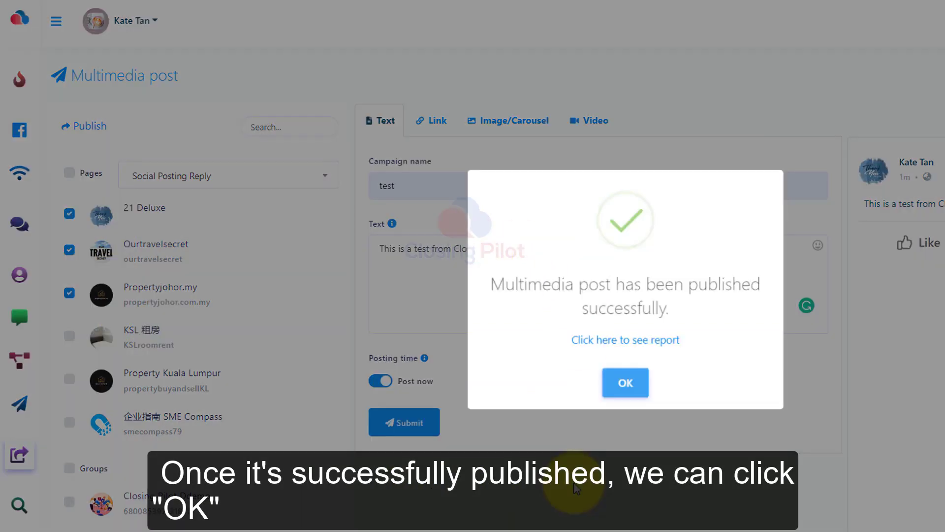
click(625, 383)
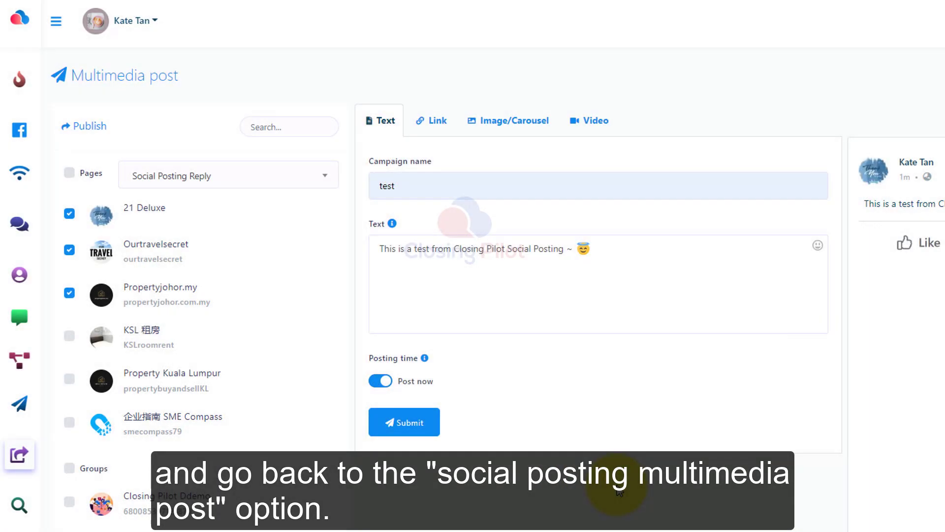
Step: Open the multimedia posting campaign list under Social Posting and filter it to show campaigns from all pages
click(83, 460)
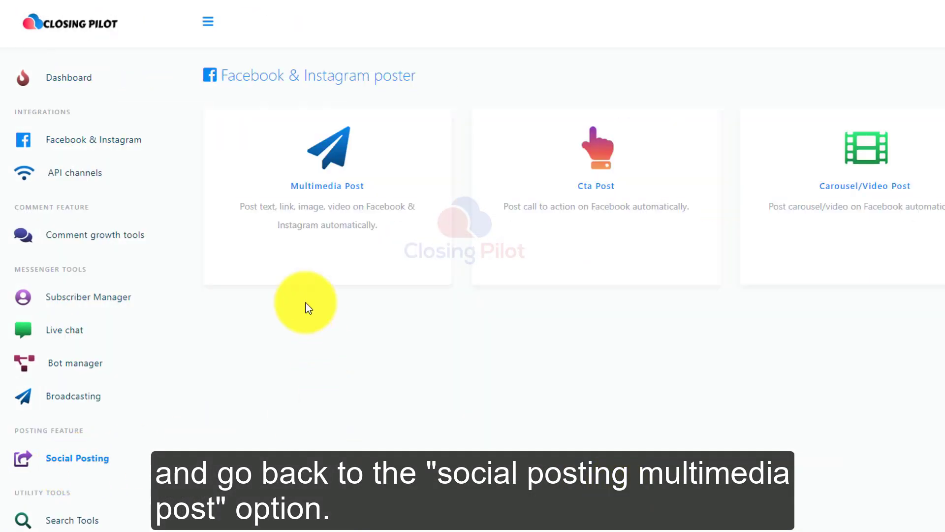
click(327, 232)
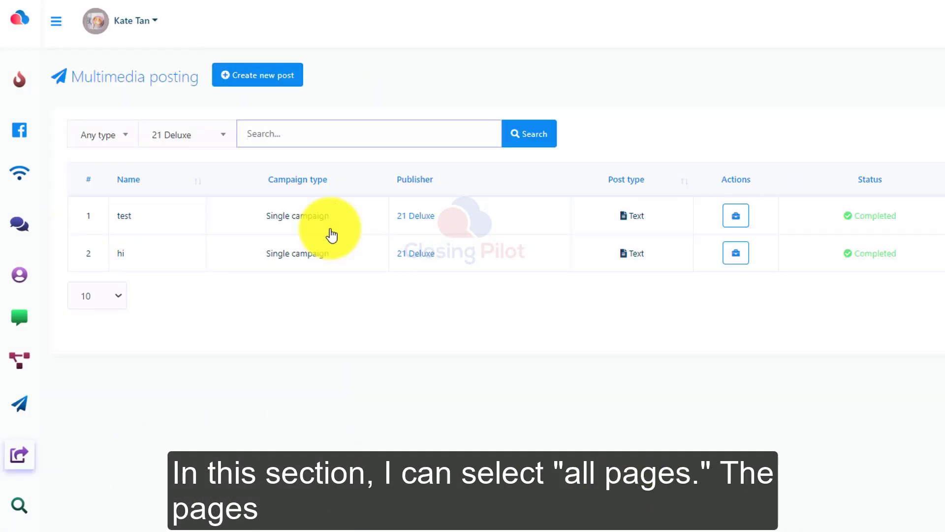
click(183, 134)
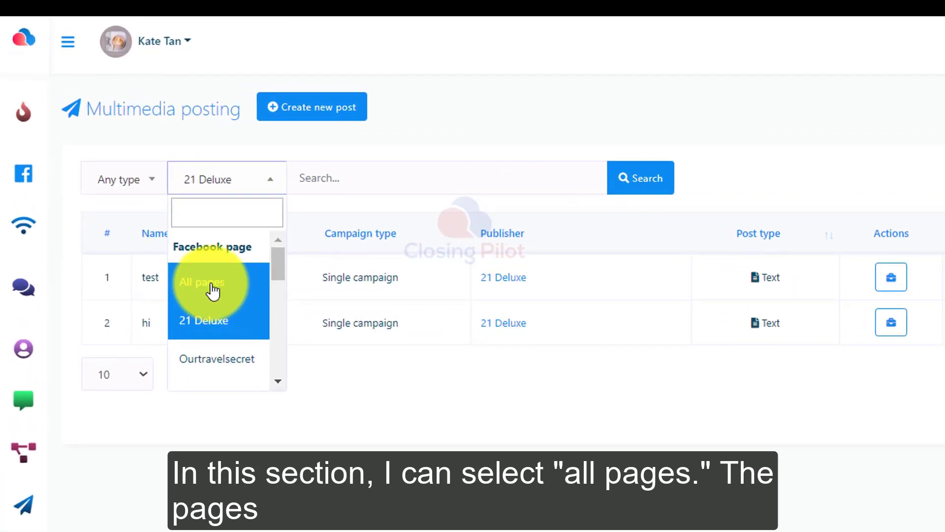
click(213, 291)
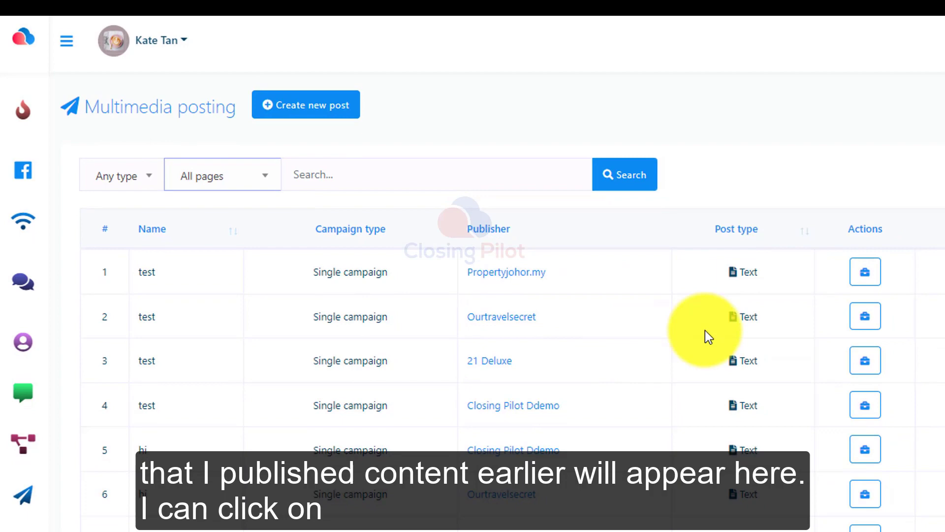
Step: Visit the published test posts of Propertyjohor.my and Ourtravelsecret, and revisit the Propertyjohor.my post from the campaign list
click(865, 272)
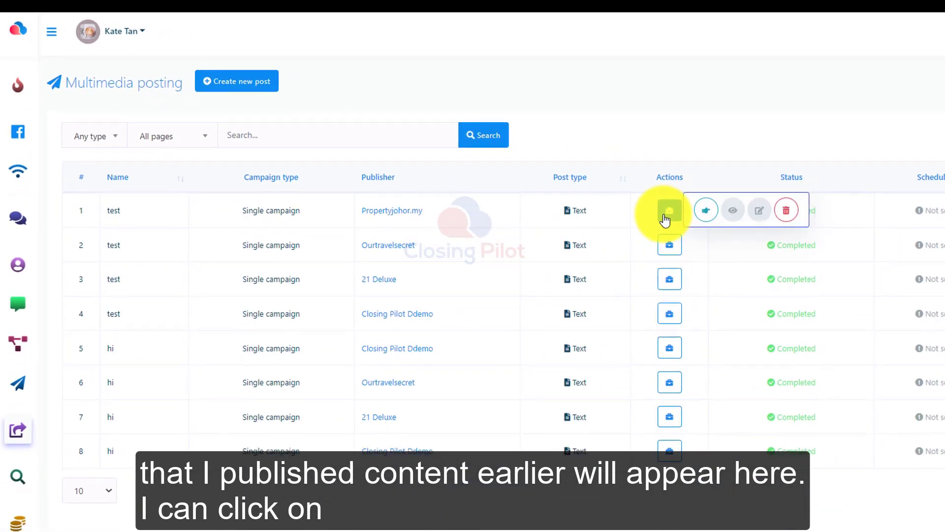
click(707, 211)
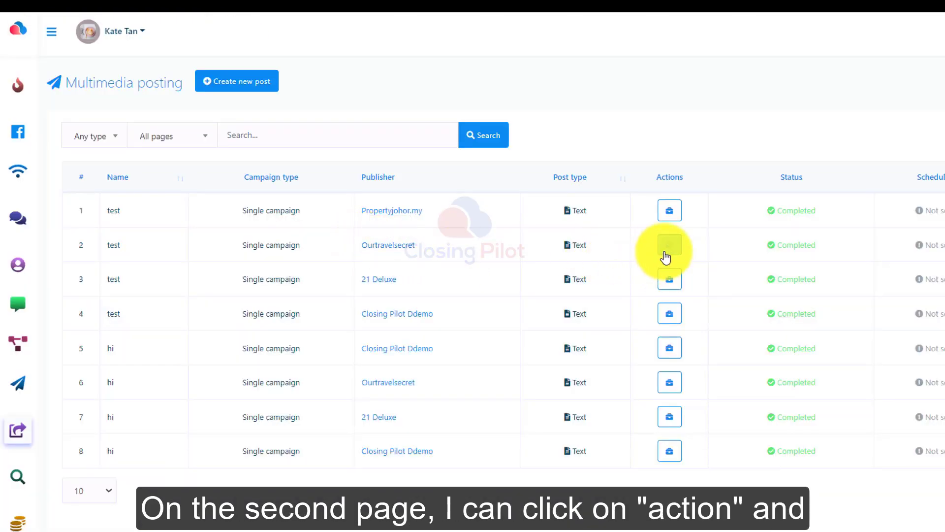
click(668, 246)
click(704, 246)
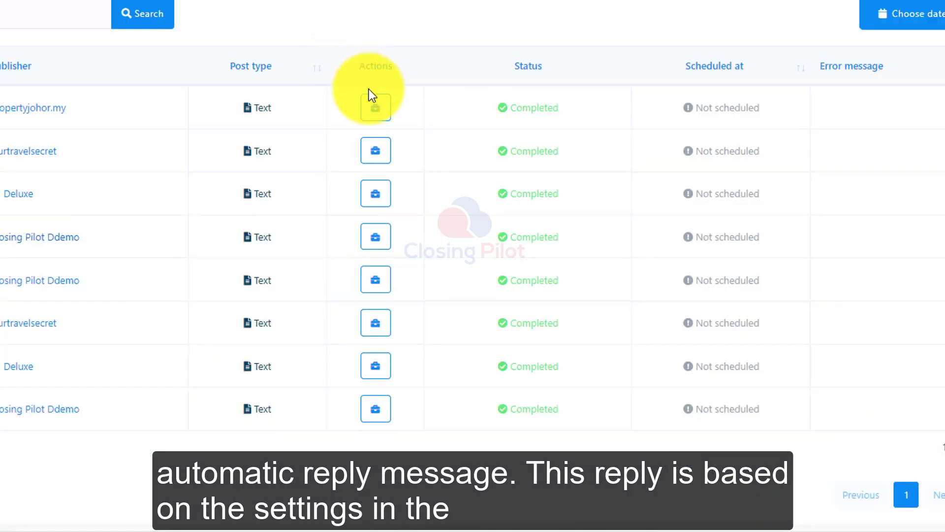
click(375, 106)
click(421, 107)
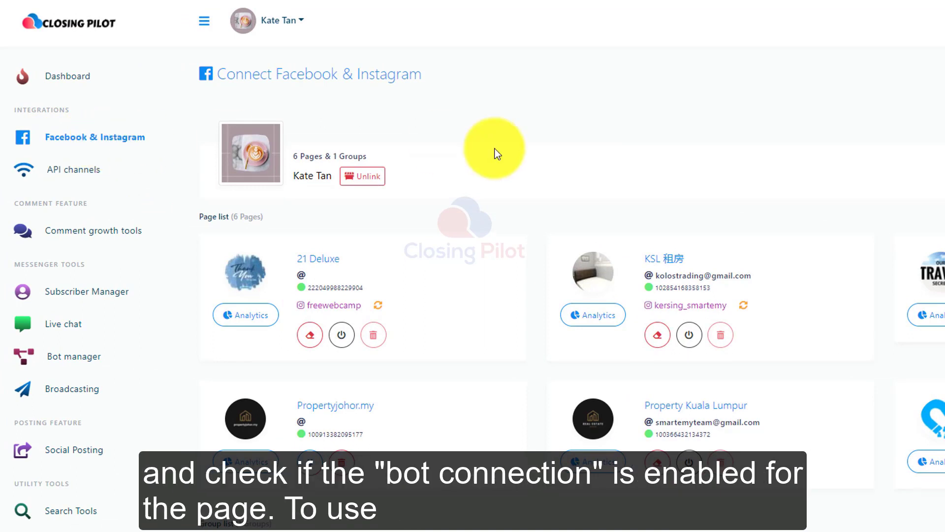
Step: Check the bot connection of the connected Facebook pages and review the reply settings of the Social Posting Reply template
scroll(429, 291, down, 3)
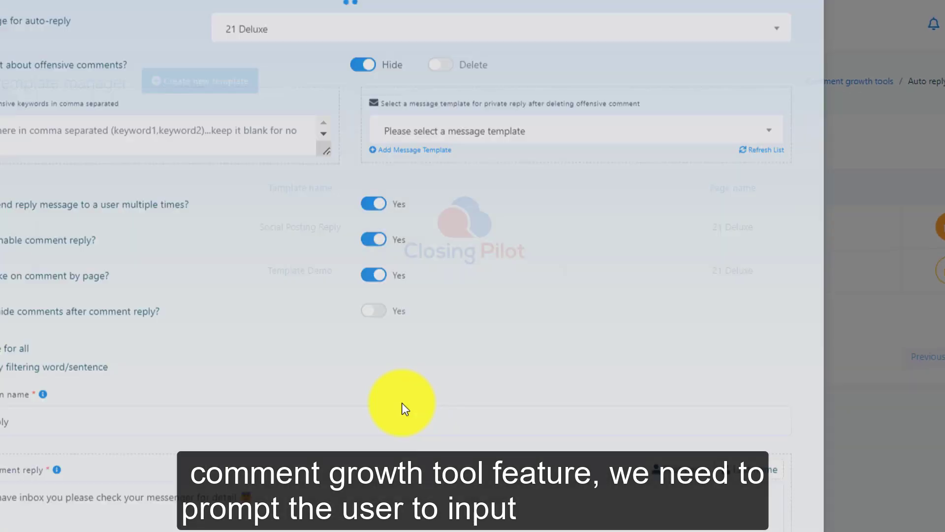
scroll(451, 339, down, 6)
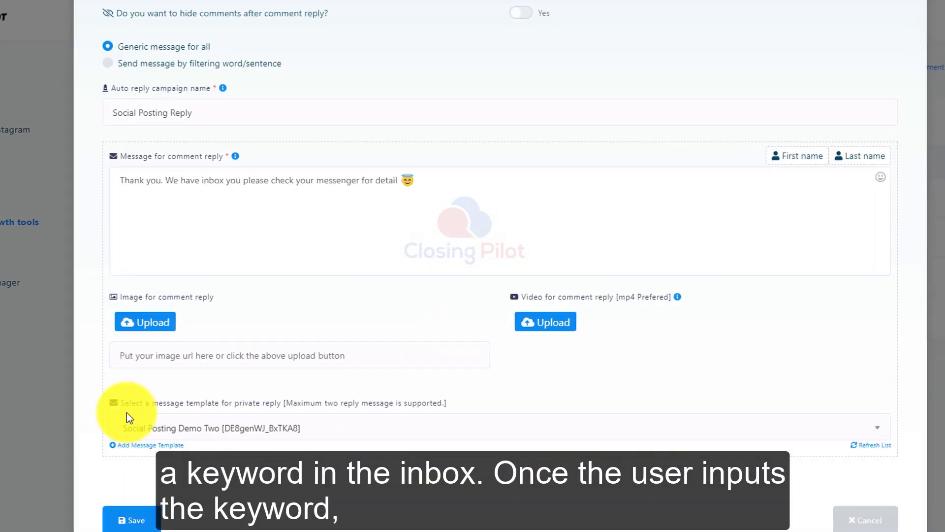